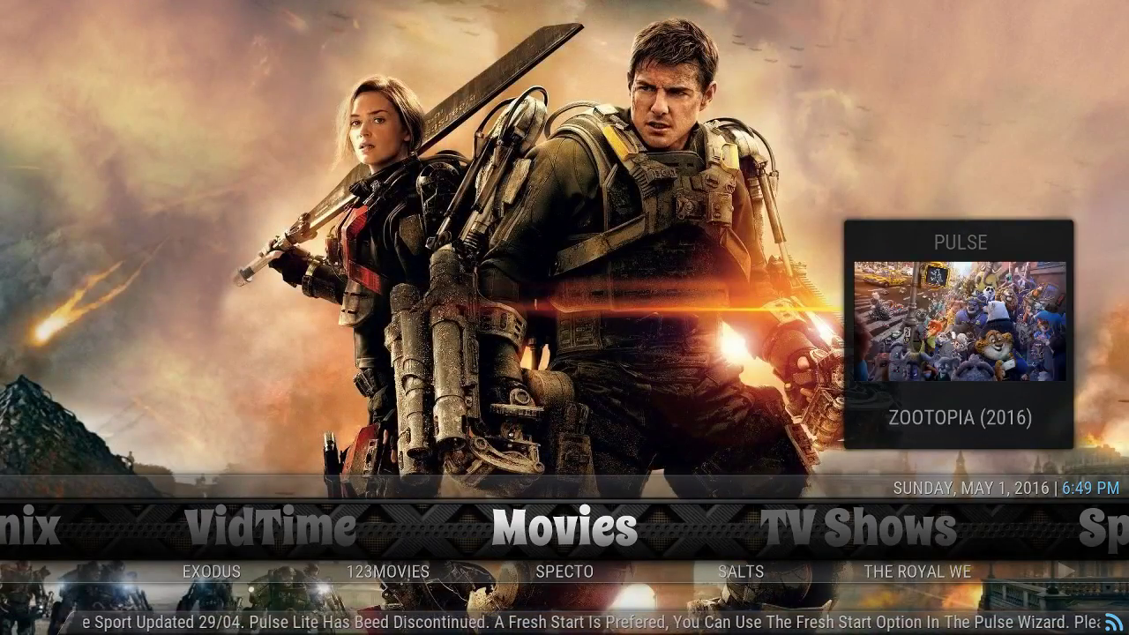
Expand the Pulse Movies widget, scroll its titles, then move the home menu to TV Shows
mouse_move(994, 345)
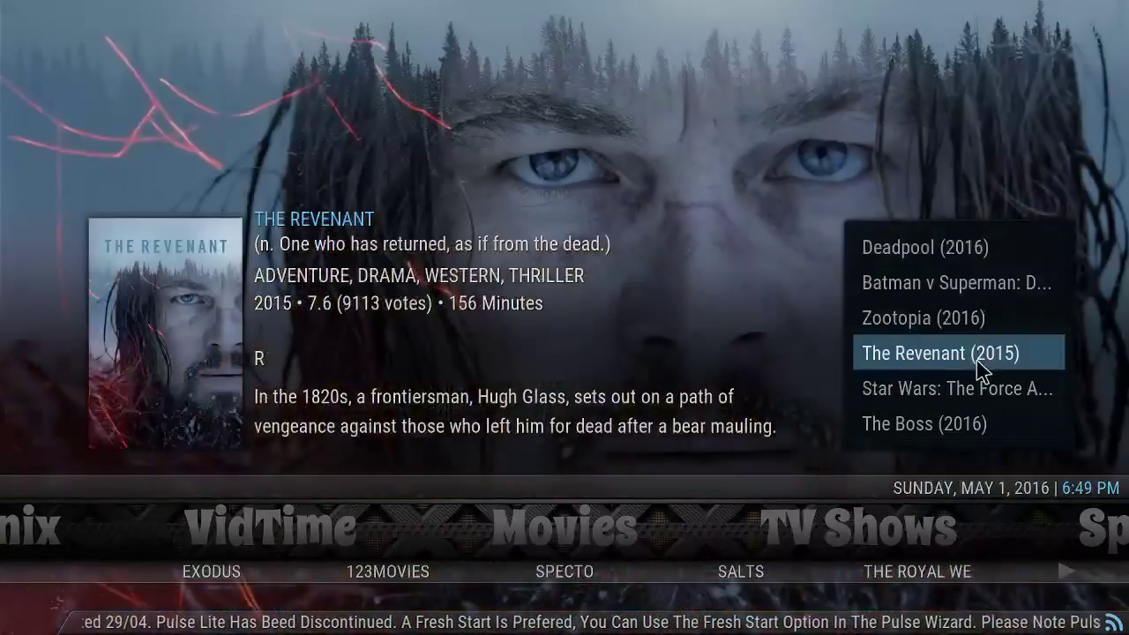
scroll(979, 363, "down", 1)
scroll(983, 370, "up", 1)
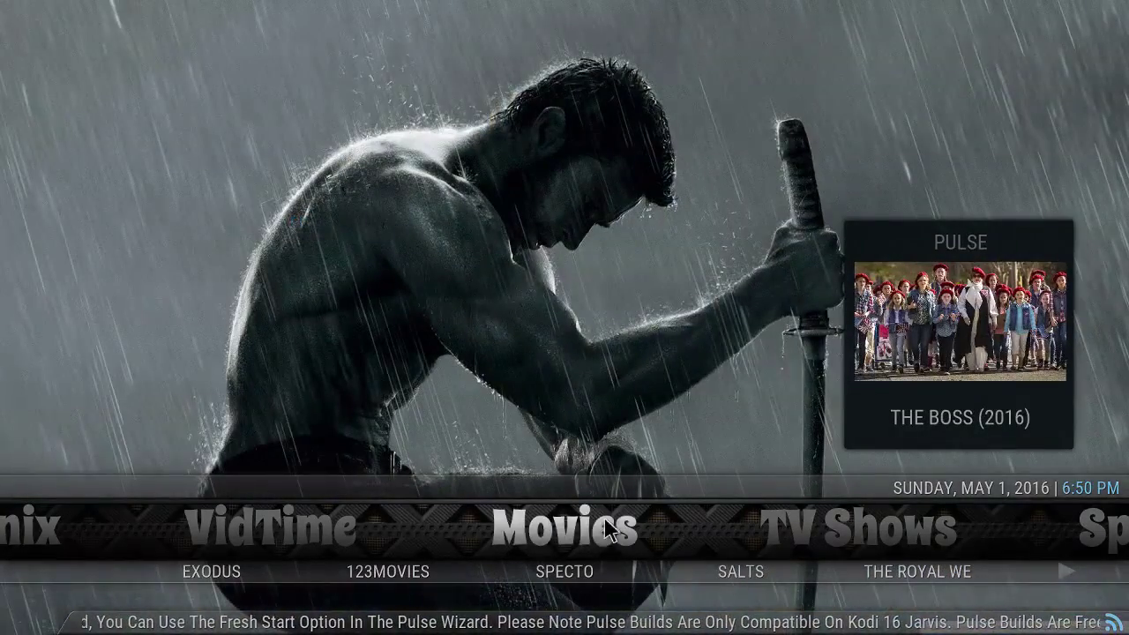
scroll(608, 519, "down", 1)
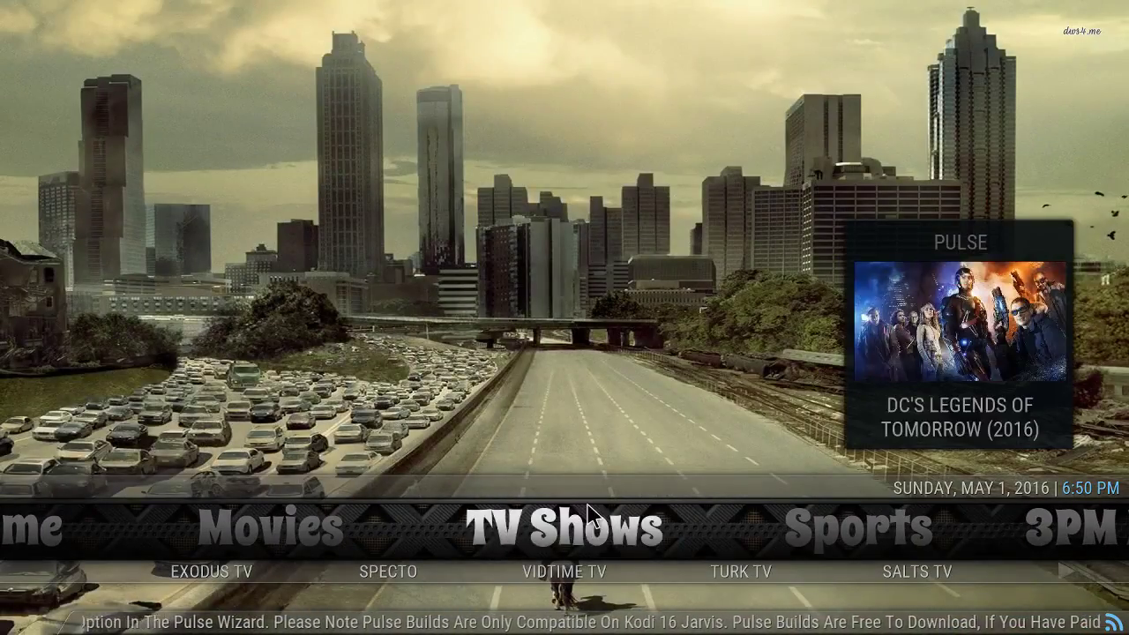
Scroll the Pulse home menu through Sports, 3PM Kickoff, Kids and UK Turk until FTV Guide is focused
mouse_move(1070, 290)
scroll(981, 317, "down", 3)
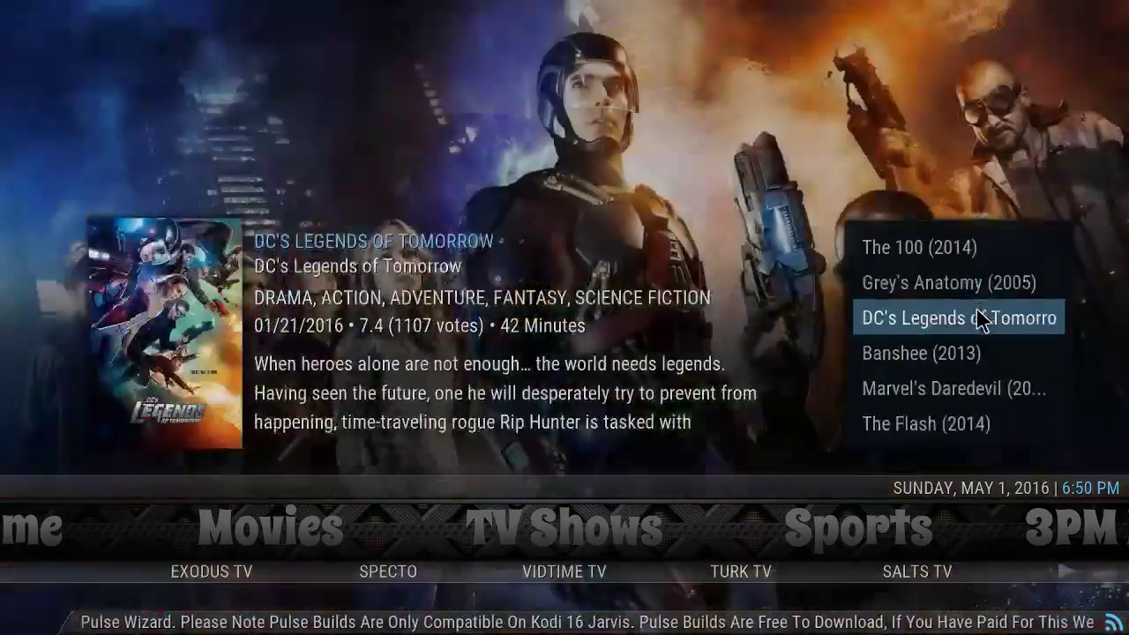
scroll(981, 318, "up", 2)
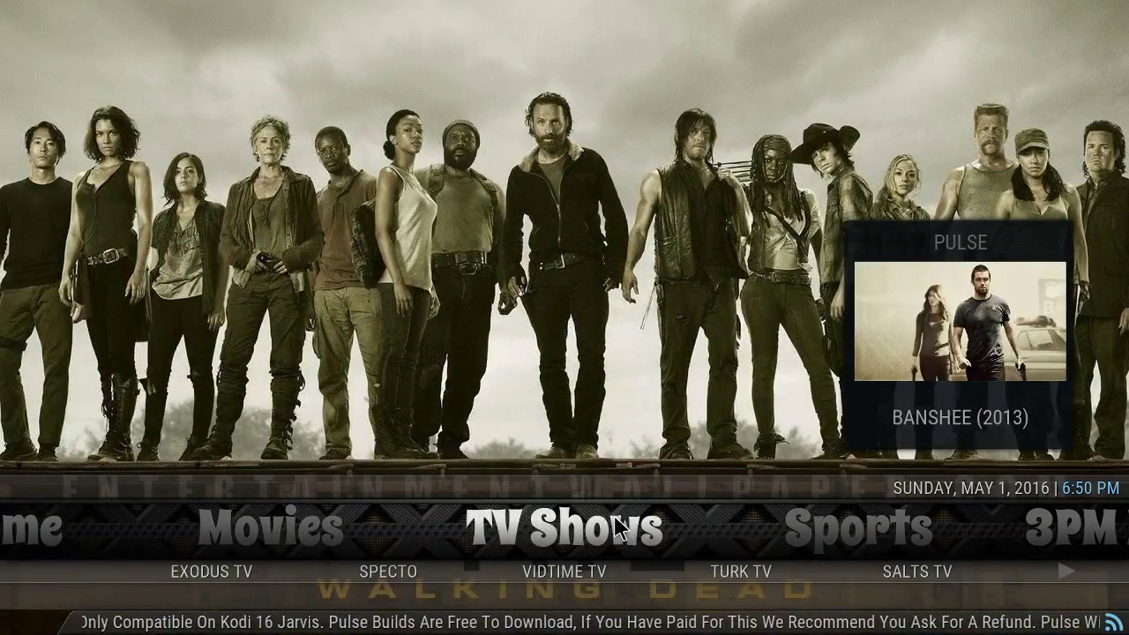
scroll(615, 528, "down", 1)
scroll(616, 527, "down", 1)
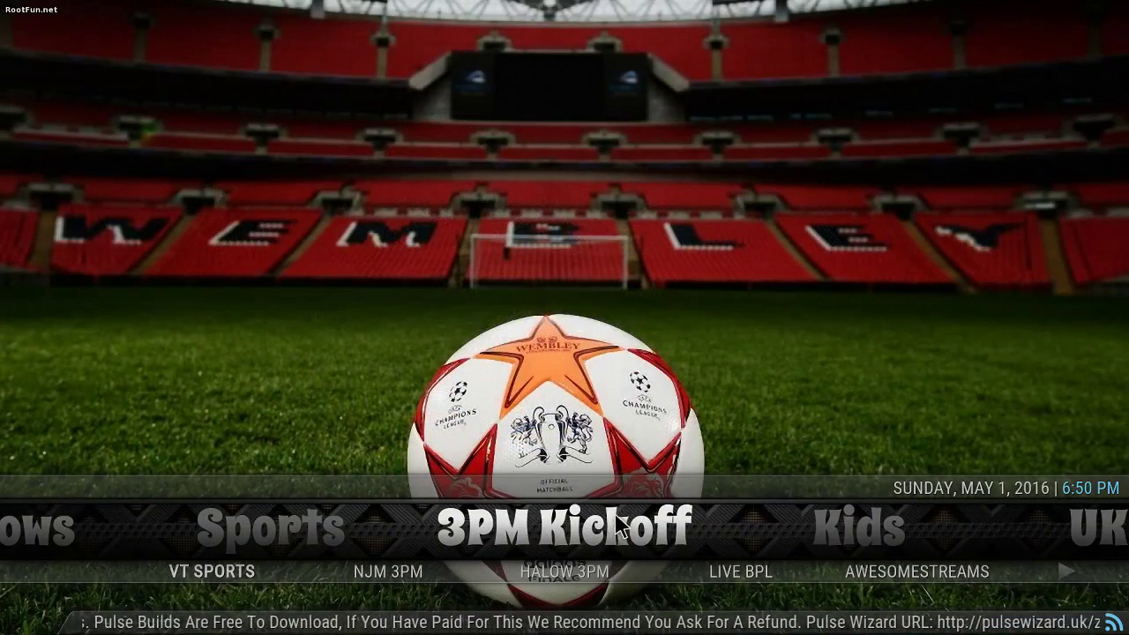
scroll(616, 527, "down", 1)
scroll(609, 531, "down", 1)
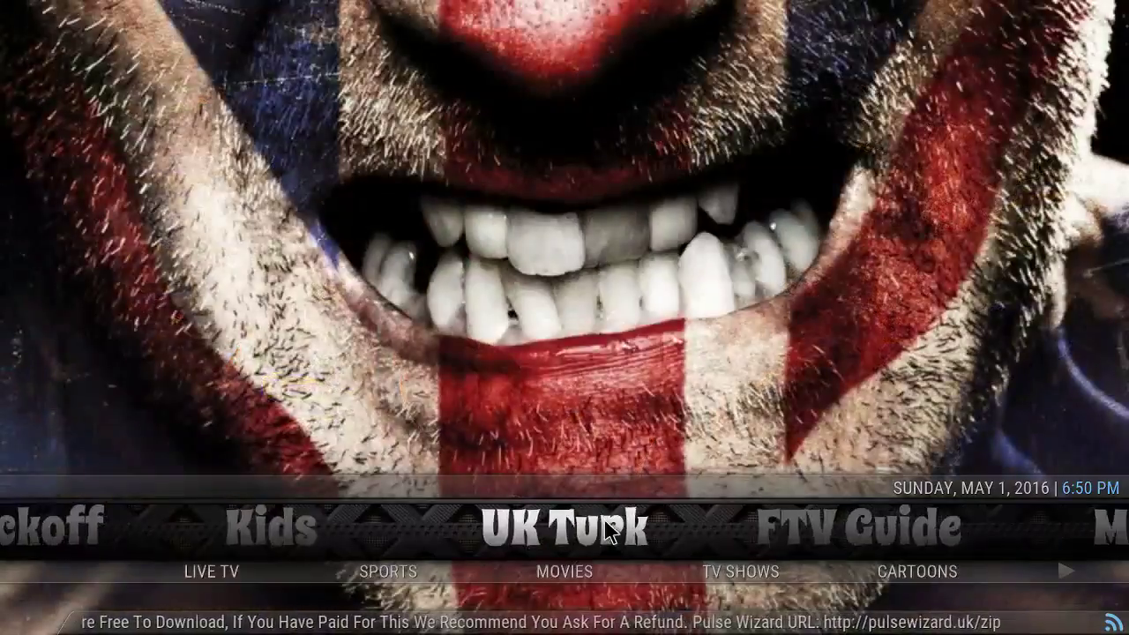
scroll(609, 531, "down", 1)
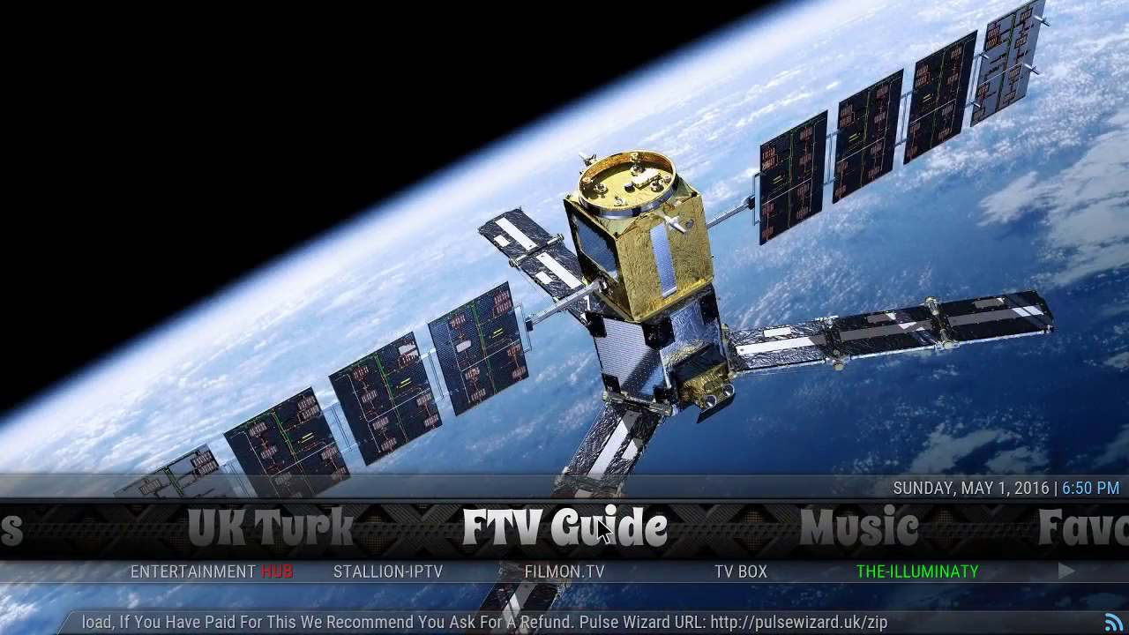
Open the FTV Guide TV listings, back out, and scroll the home menu to Programs
left_click(598, 529)
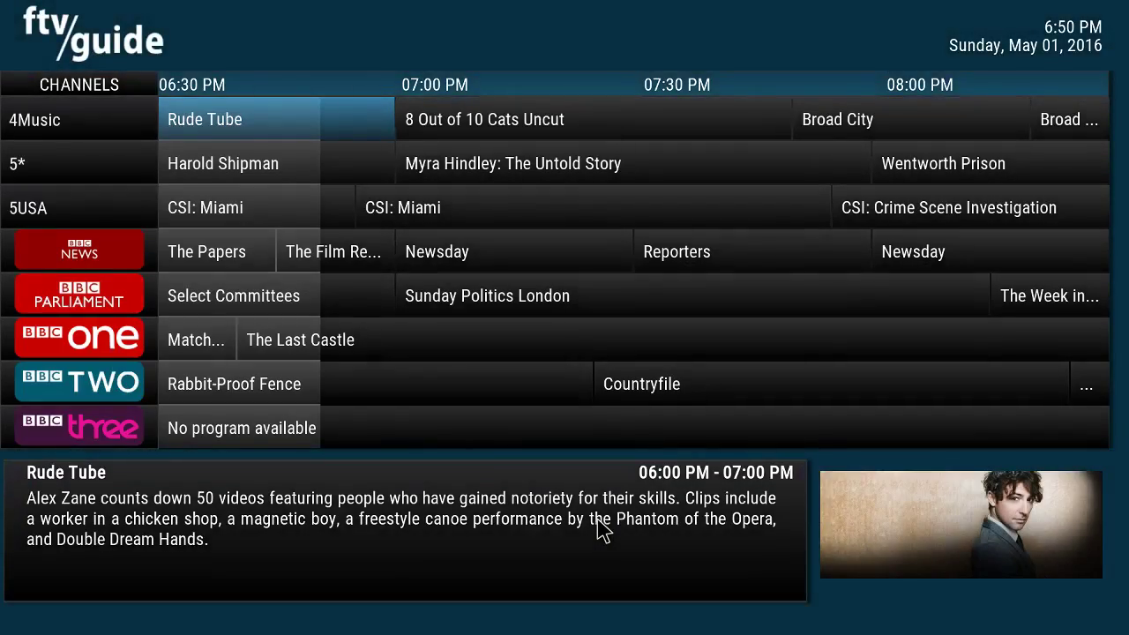
right_click(599, 529)
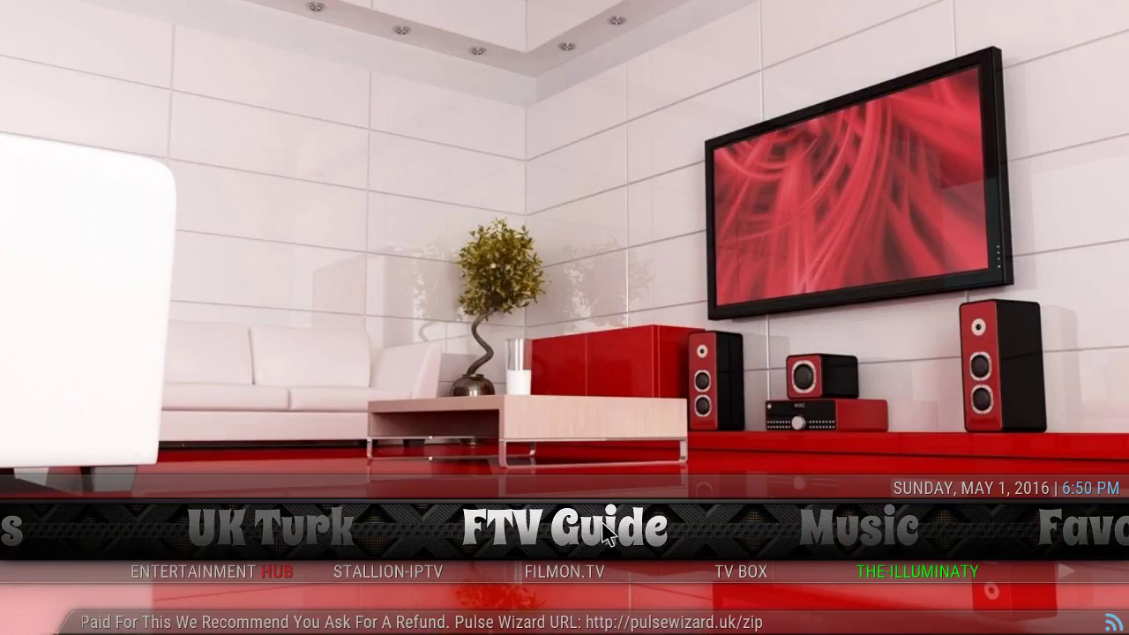
scroll(605, 532, "down", 1)
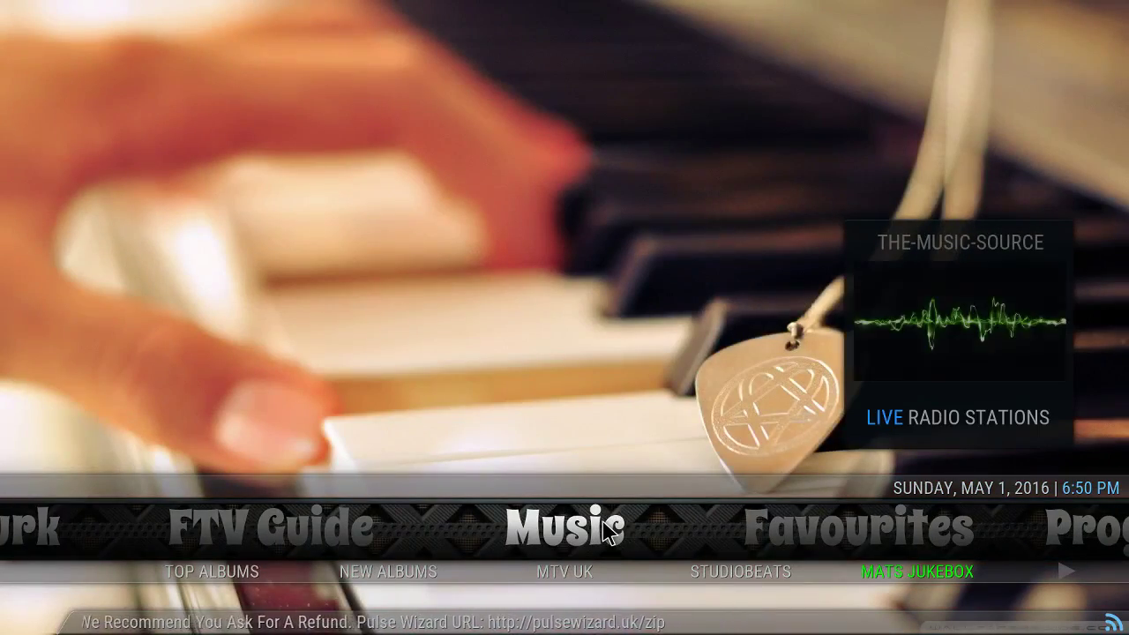
scroll(604, 533, "down", 1)
scroll(605, 533, "down", 1)
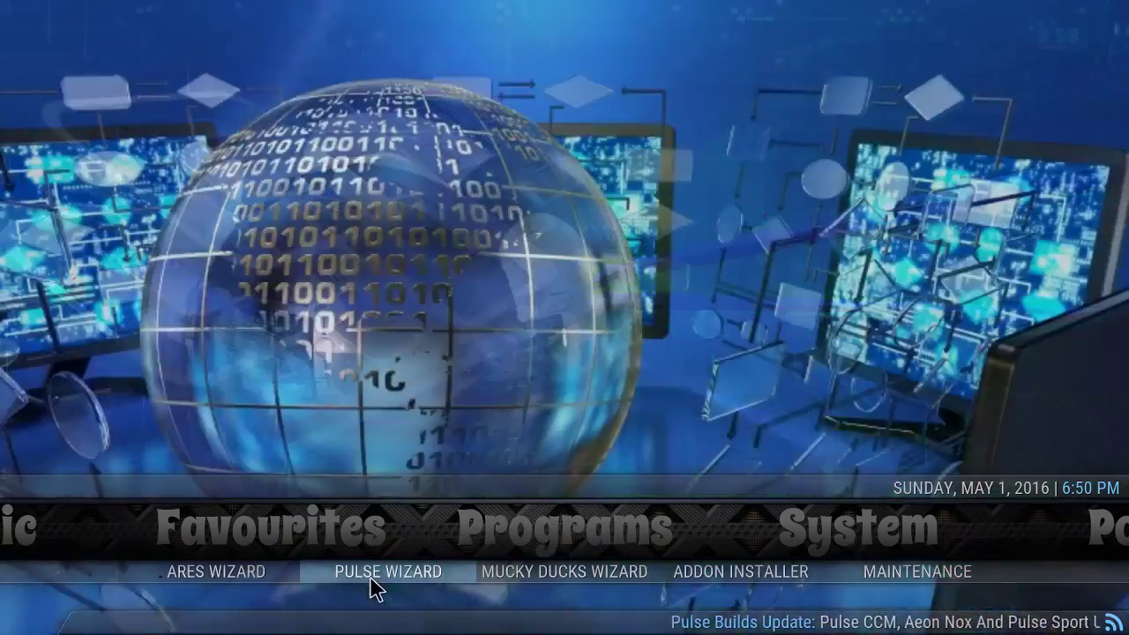
Preview and close the Pulse Wizard build, then move the home menu past System and Power
left_click(373, 589)
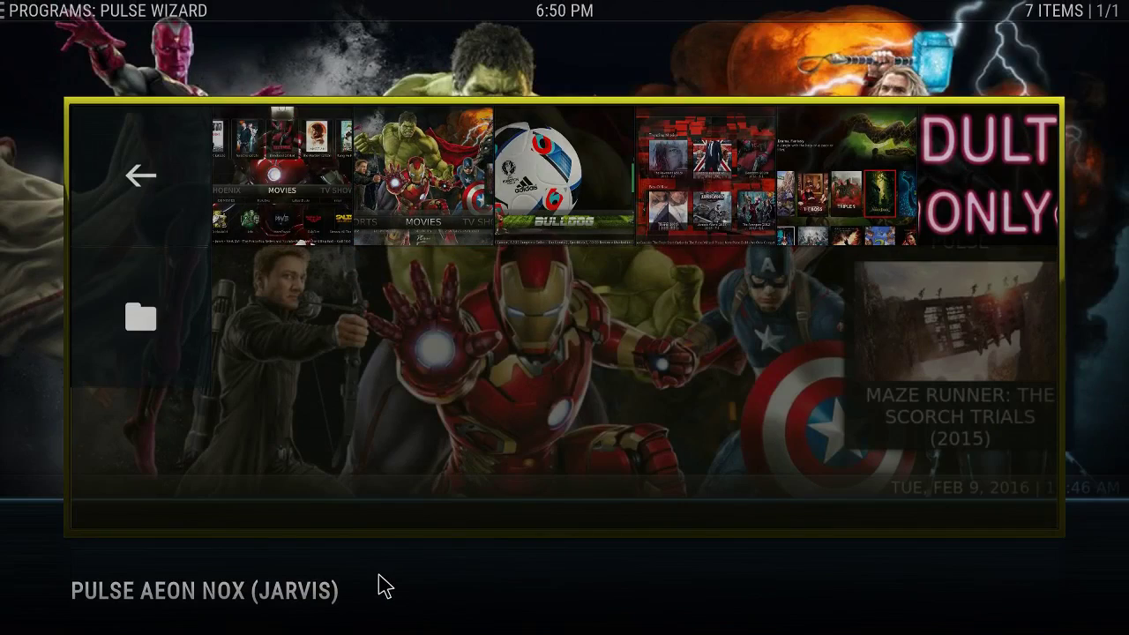
key("Escape")
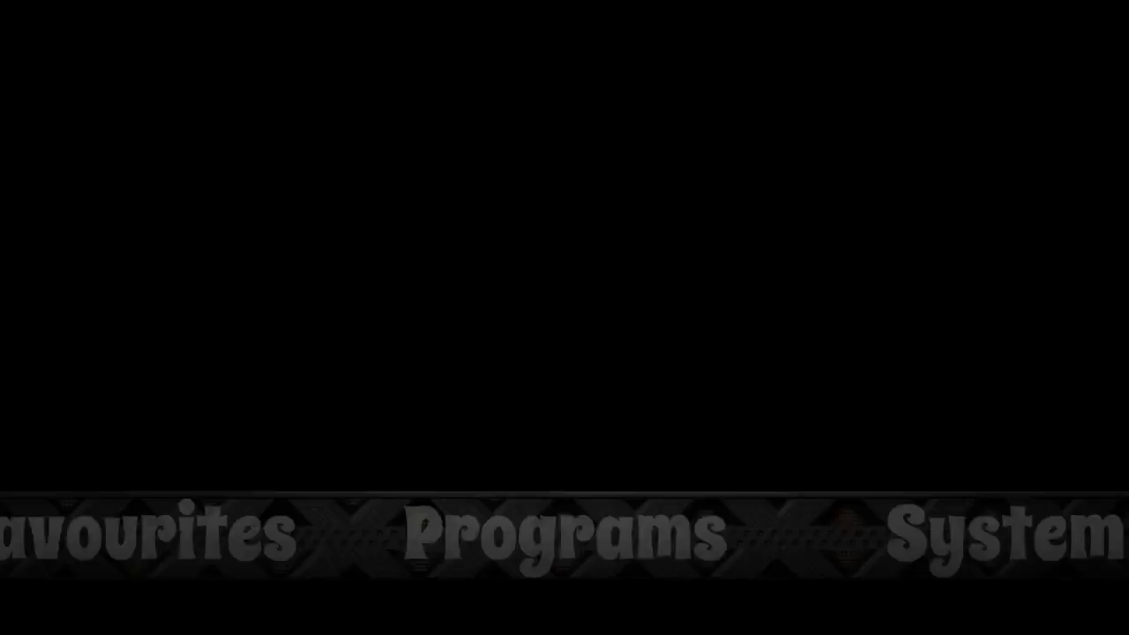
key("Right")
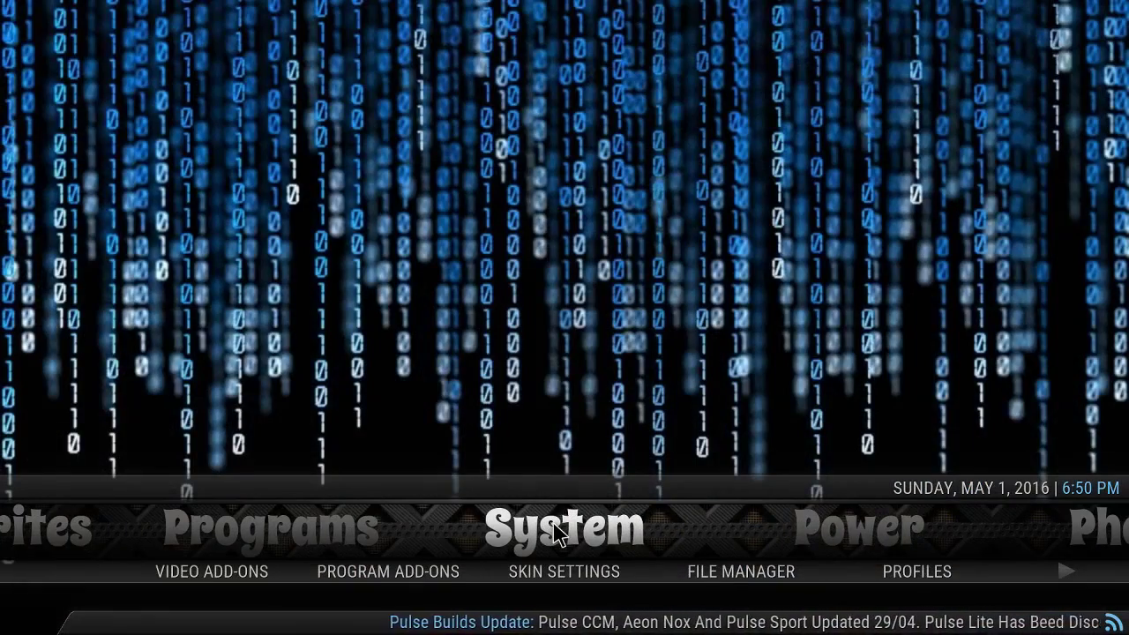
key("Right")
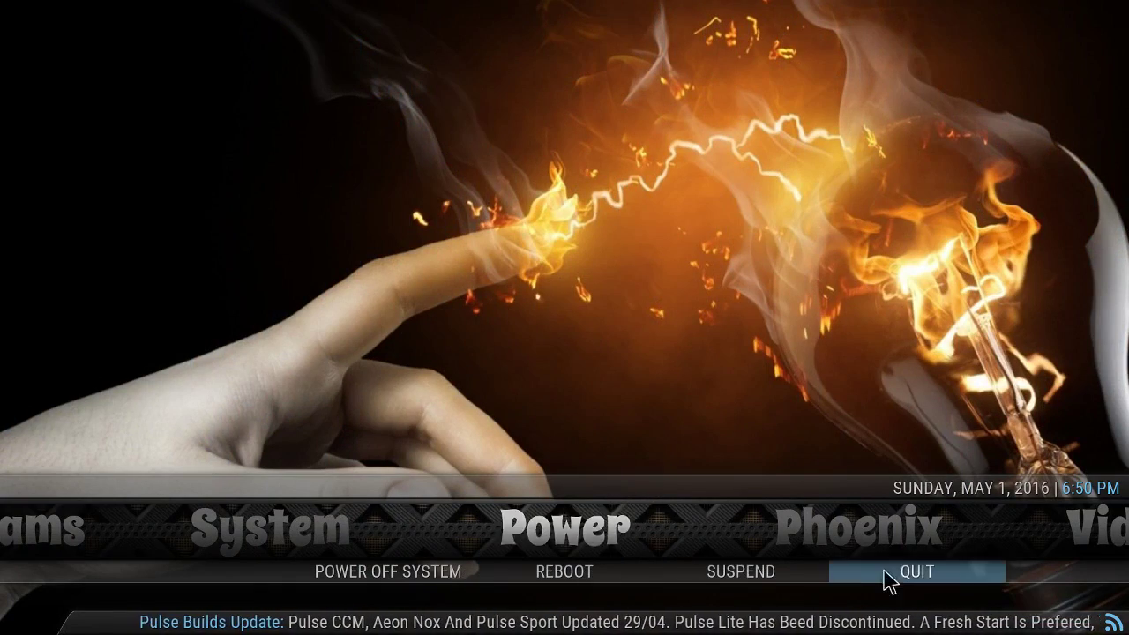
scroll(534, 547, "down", 1)
scroll(535, 548, "down", 1)
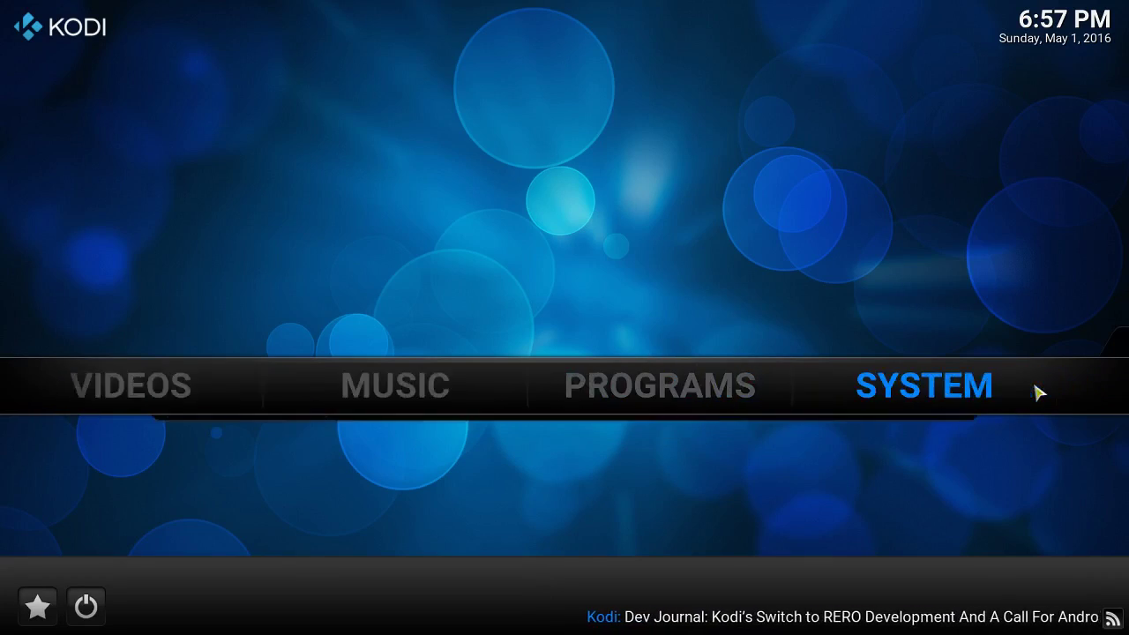
Go from SYSTEM into the Add-ons settings screen on the Confluence home
left_click(818, 384)
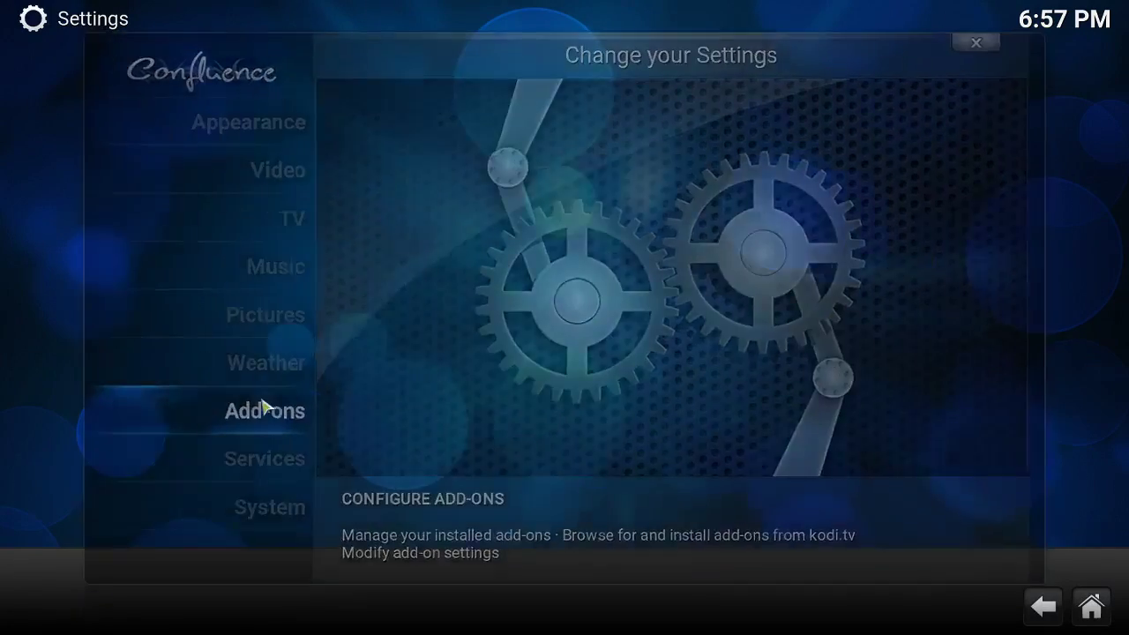
left_click(263, 409)
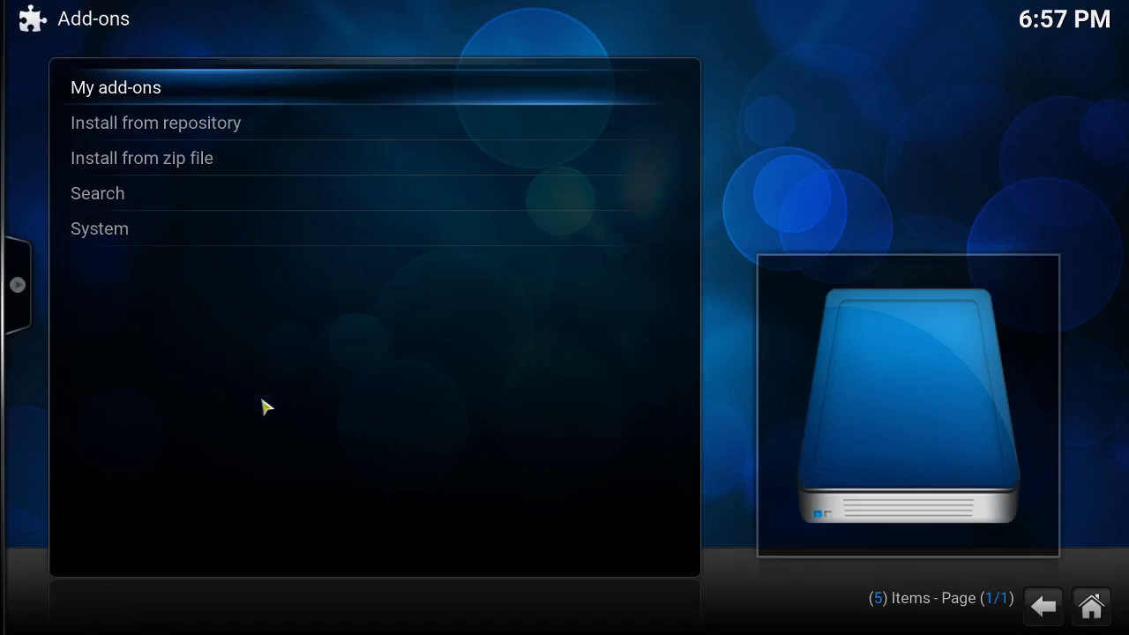
Install script.areswizard0.0.39.zip from Desktop > My Kodi Backup via Install from zip file
left_click(151, 163)
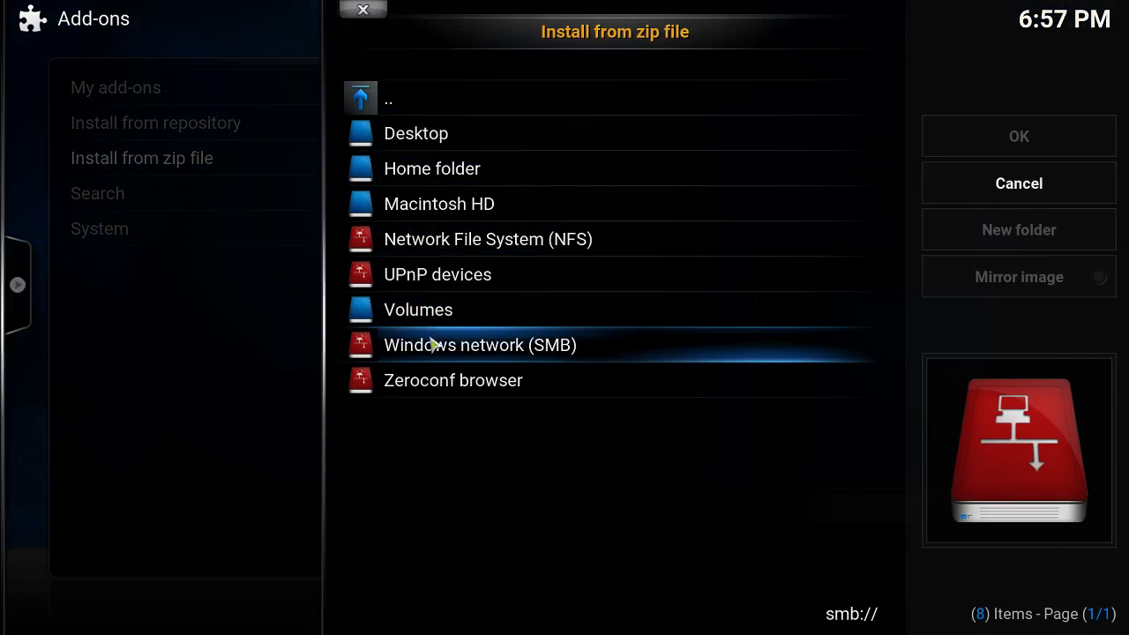
left_click(401, 134)
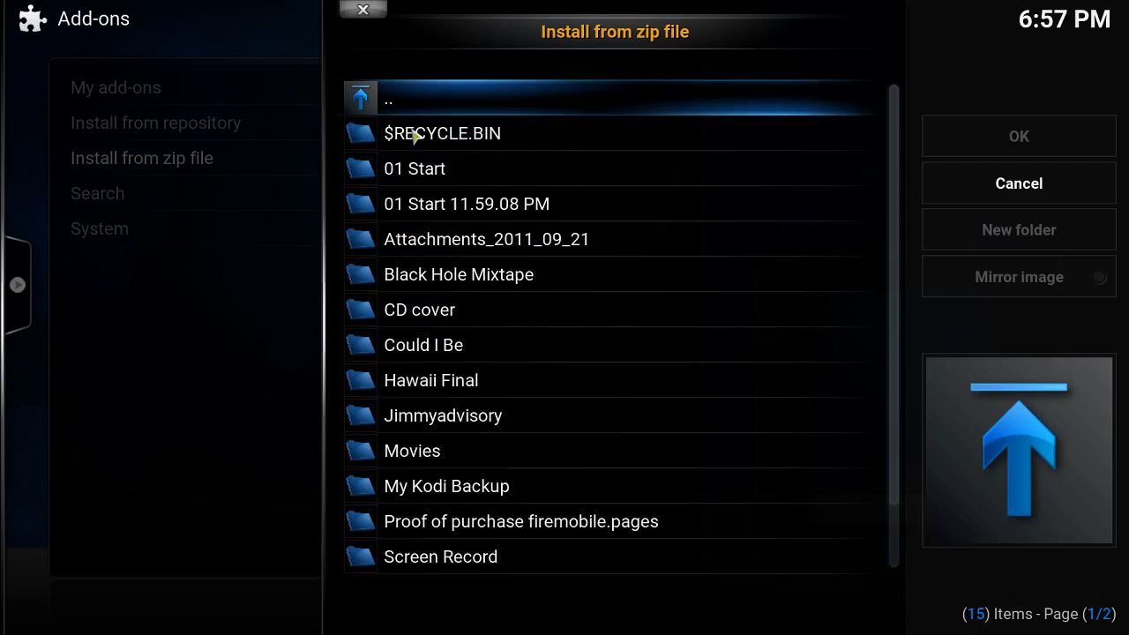
left_click(457, 485)
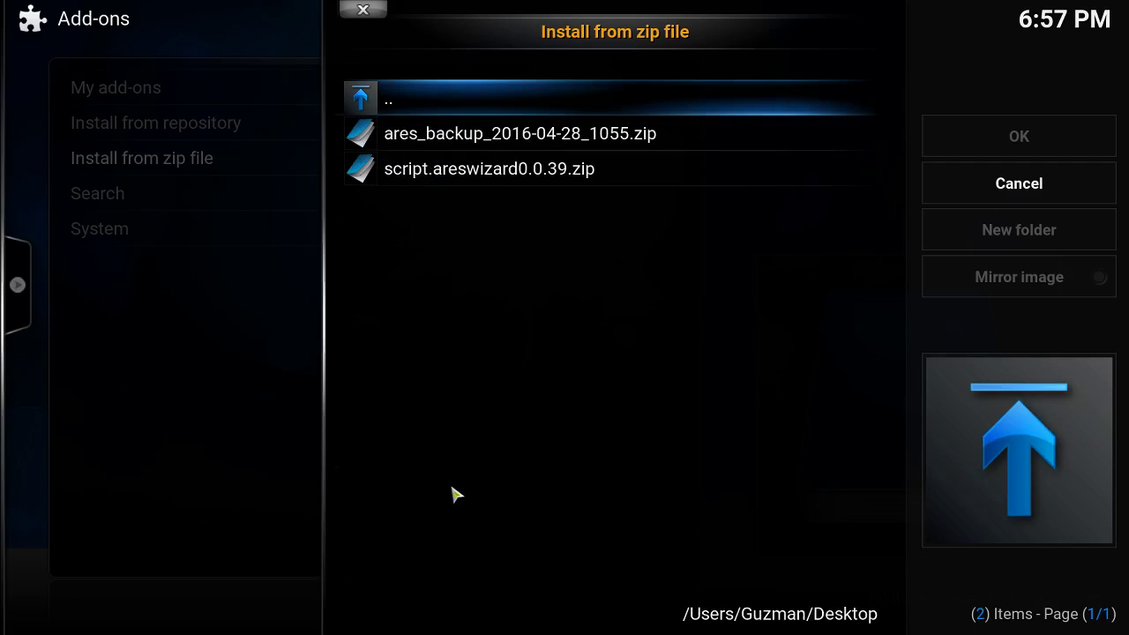
left_click(420, 175)
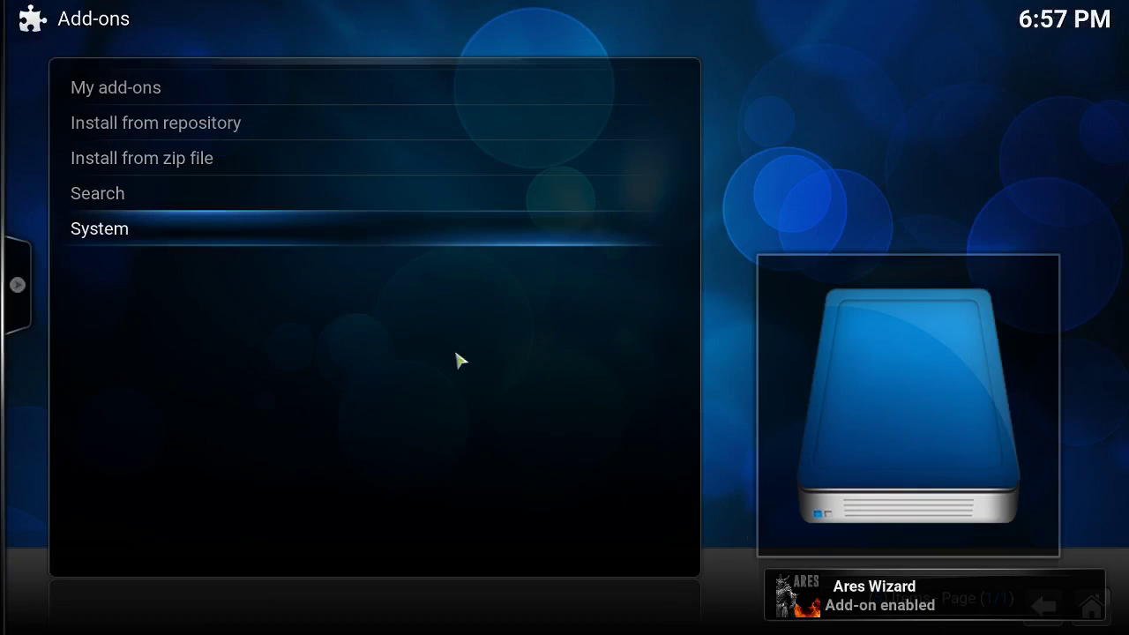
Return to the home screen and launch Ares Wizard 0.0.39 from the Programs add-ons
key("BackSpace")
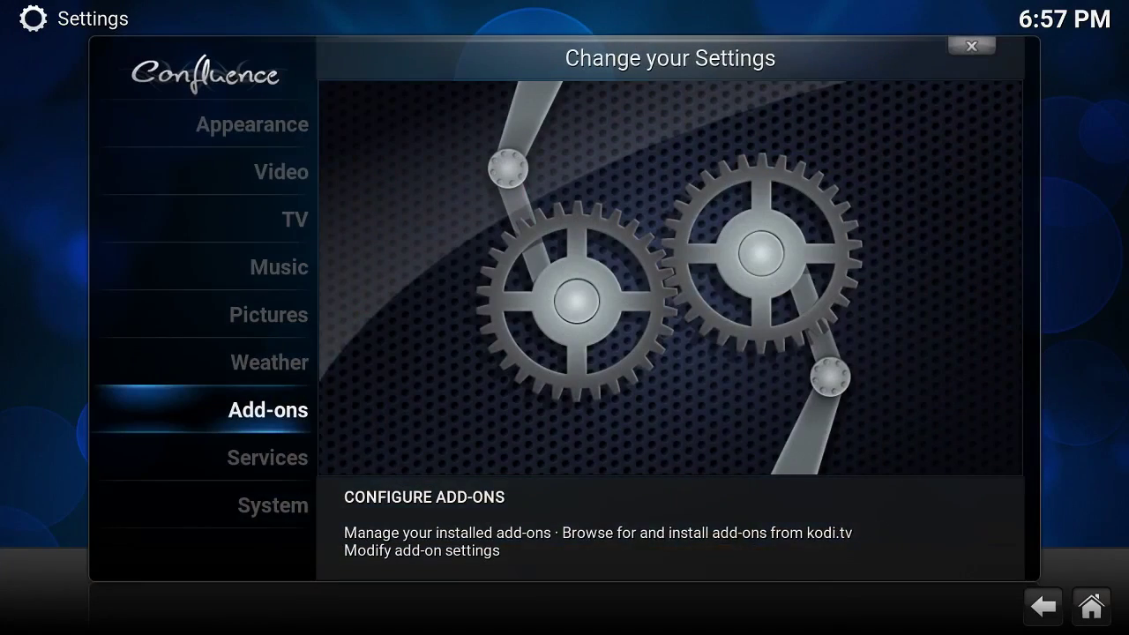
key("BackSpace")
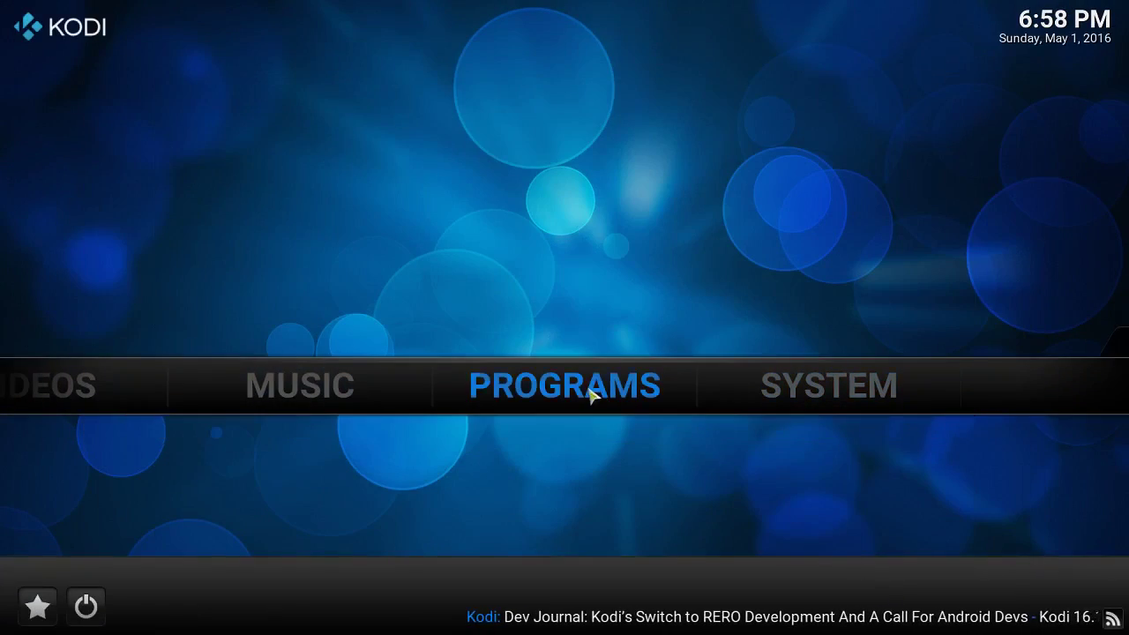
left_click(589, 389)
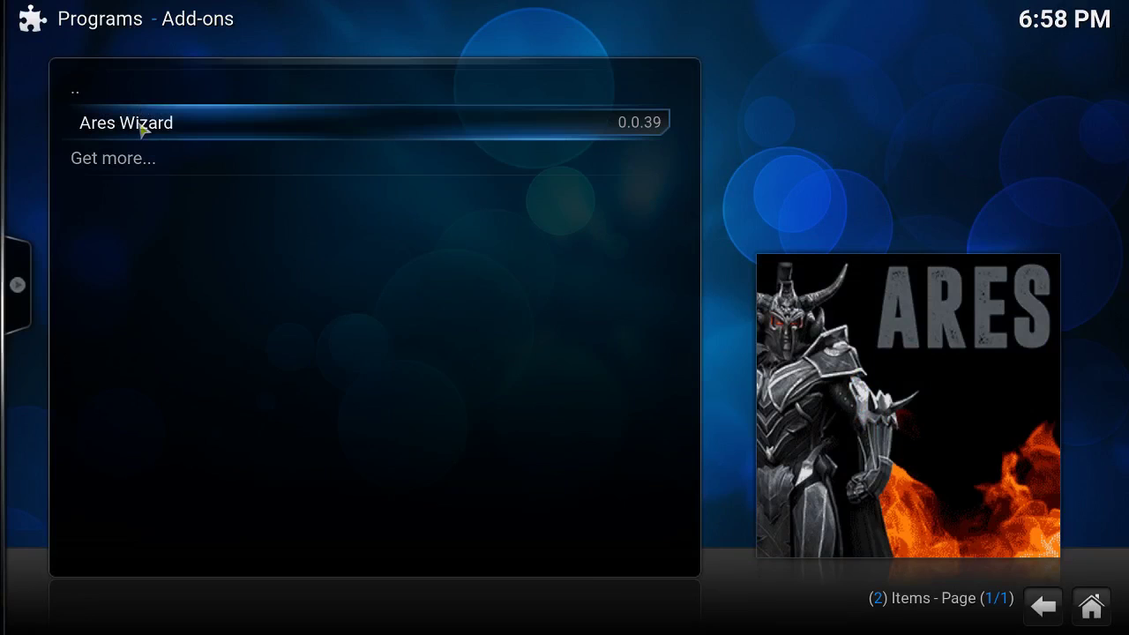
left_click(144, 130)
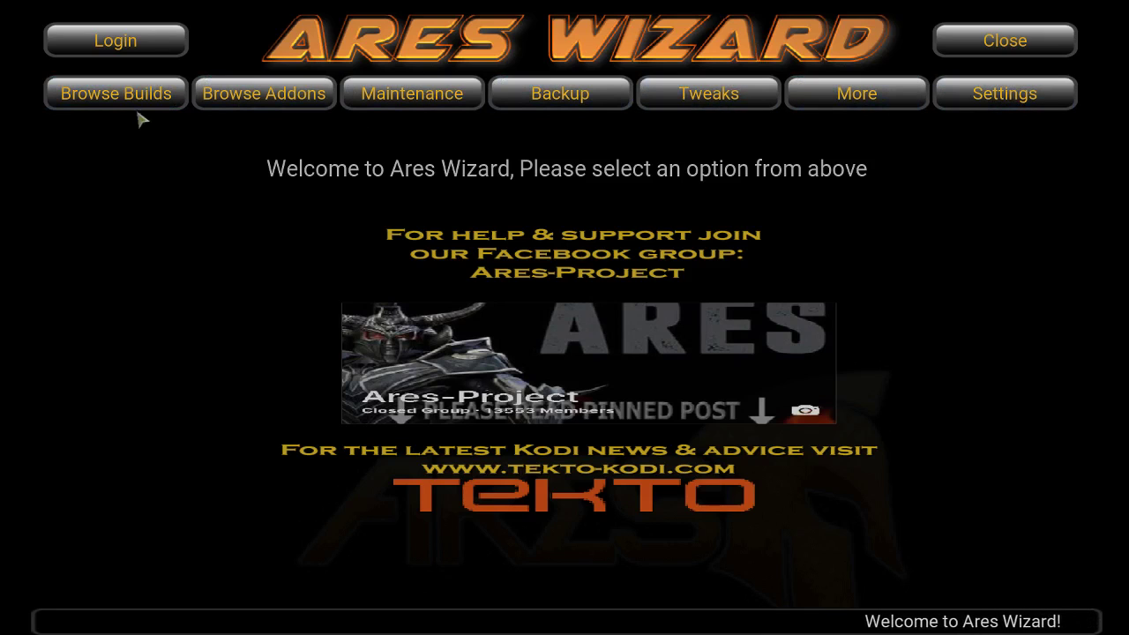
In Ares Wizard's Browse Builds, expand the Pulse build to show its sub-builds
left_click(69, 104)
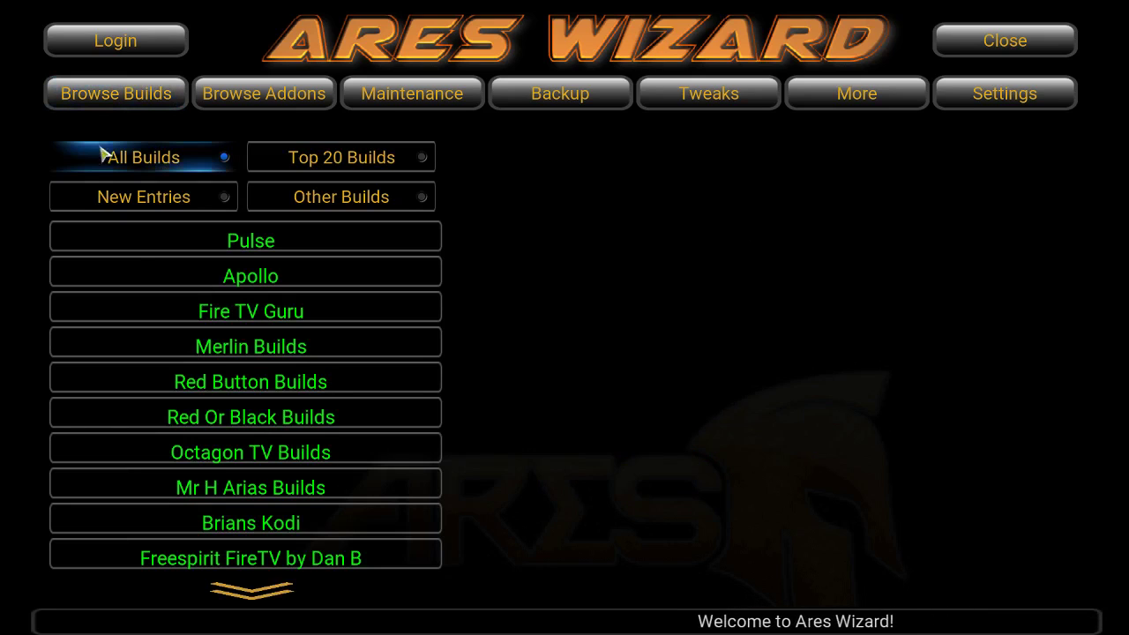
mouse_move(283, 255)
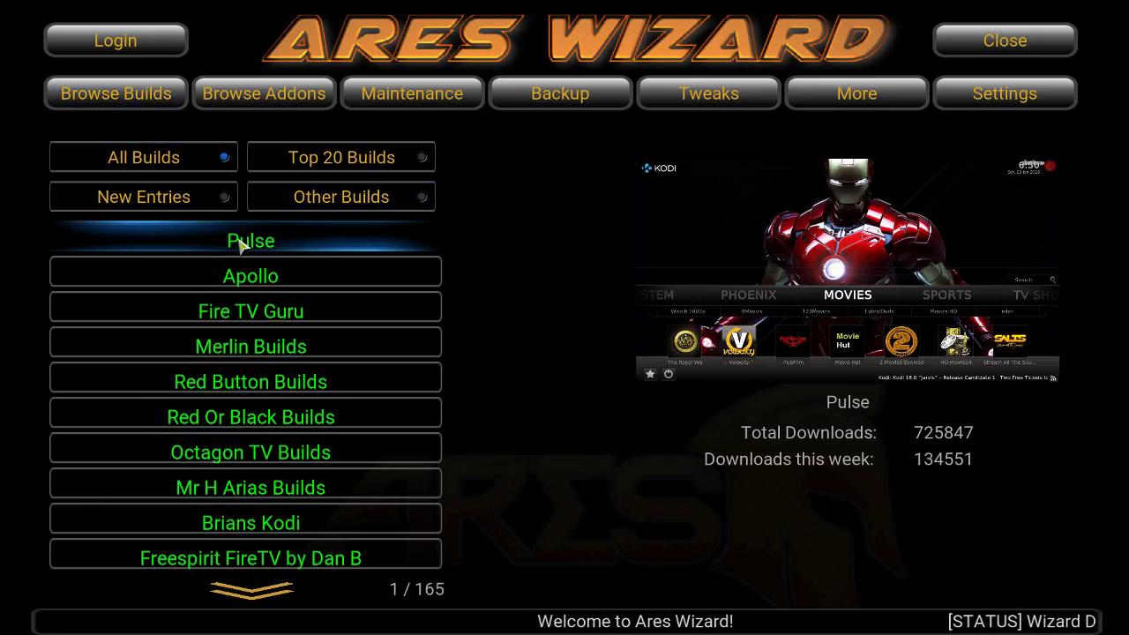
left_click(240, 245)
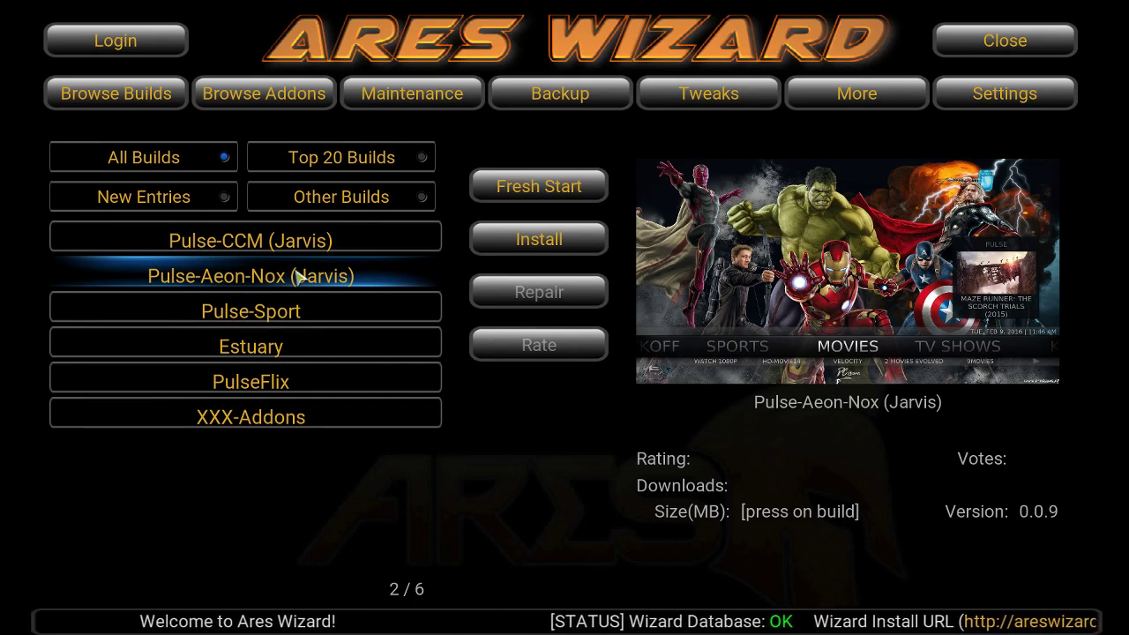
Start installing the 270.15 MB Pulse-Aeon-Nox (Jarvis) build
left_click(564, 246)
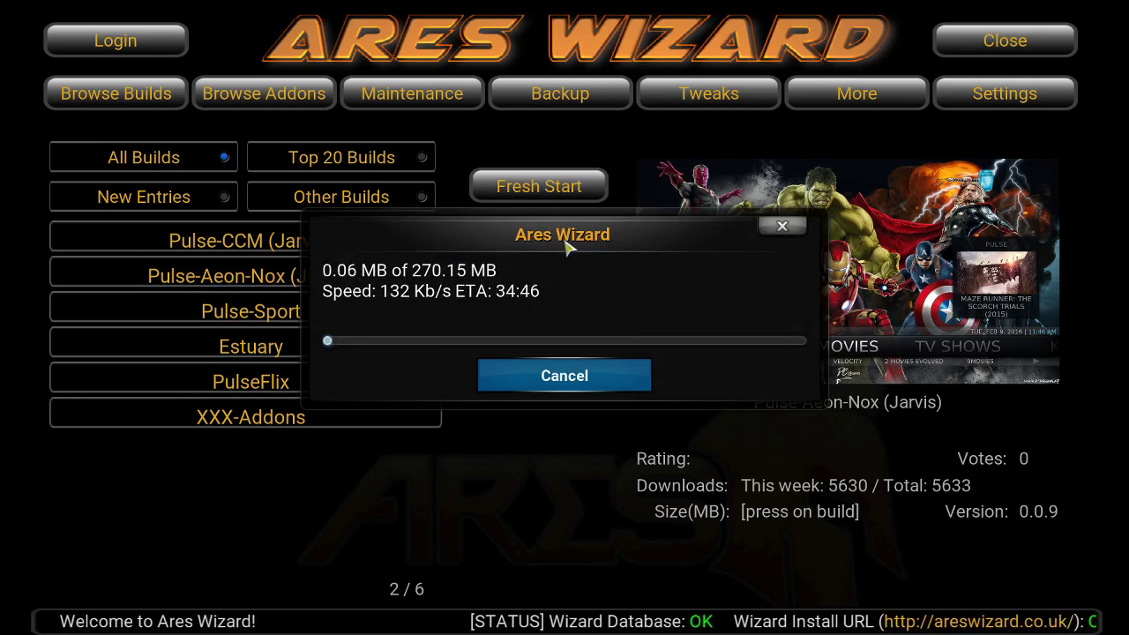